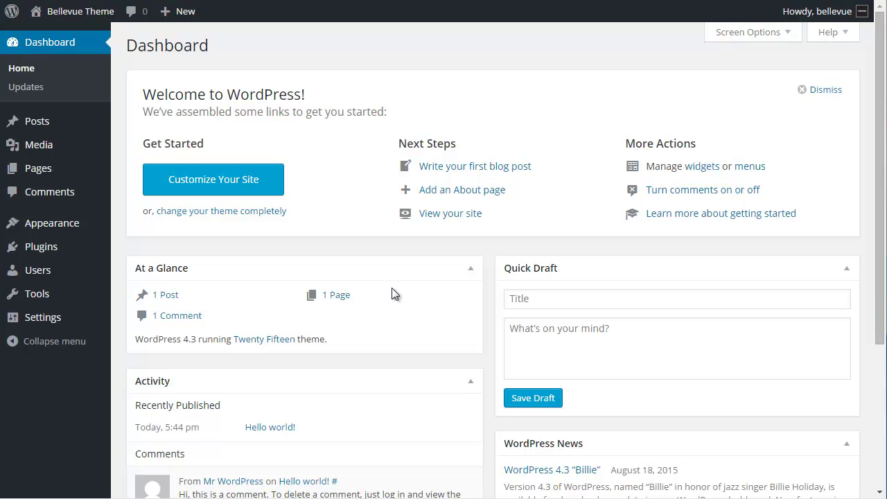
# Step: Upload and install a new theme from bellevue-theme.zip, and activate it
pyautogui.moveTo(85, 223)
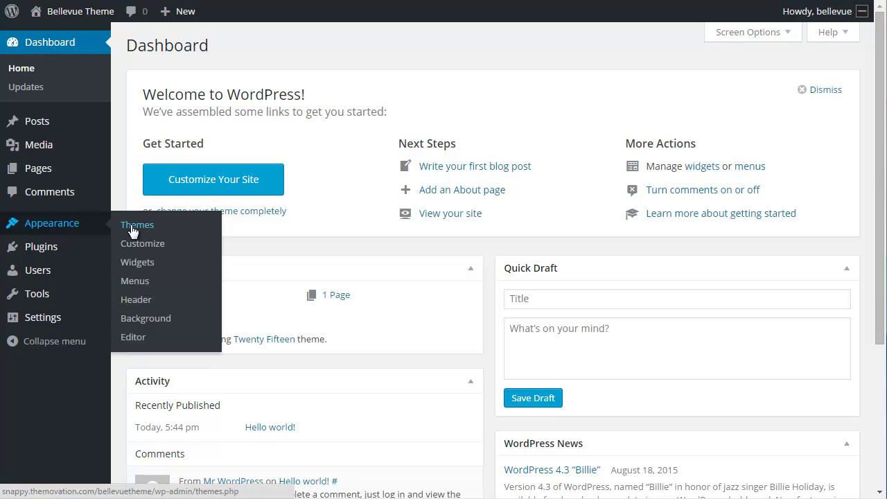
pyautogui.click(130, 224)
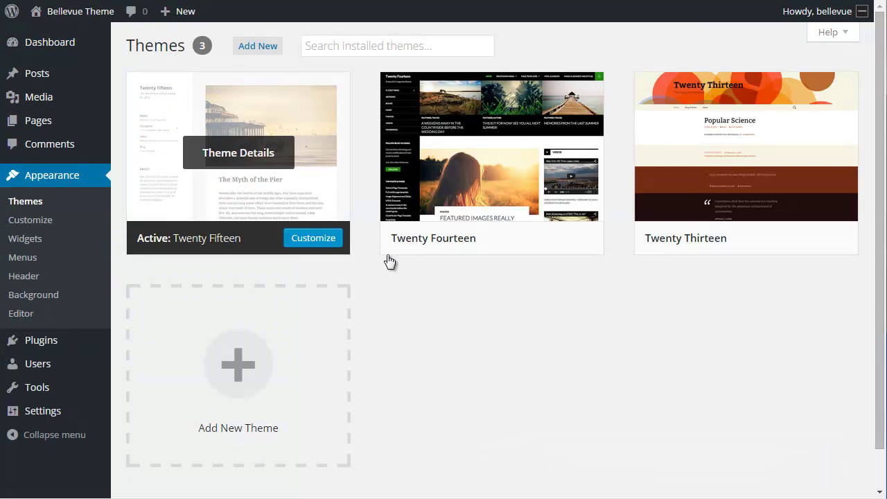
pyautogui.click(271, 51)
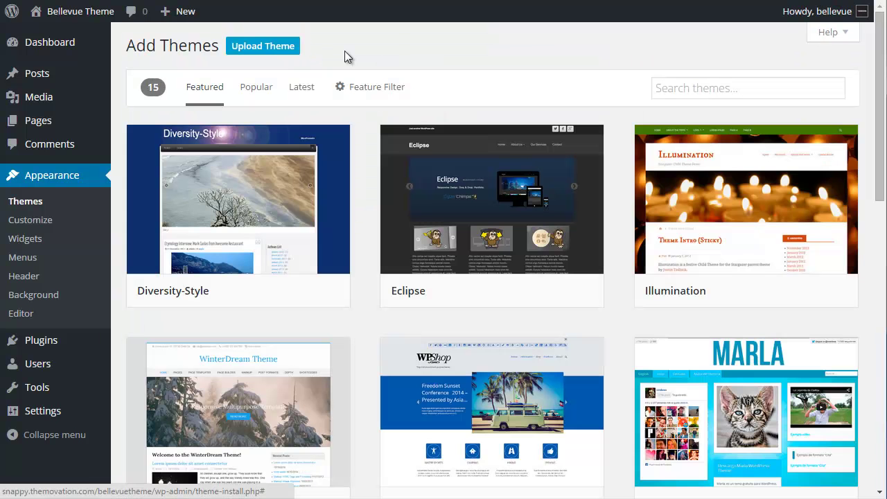
pyautogui.click(262, 48)
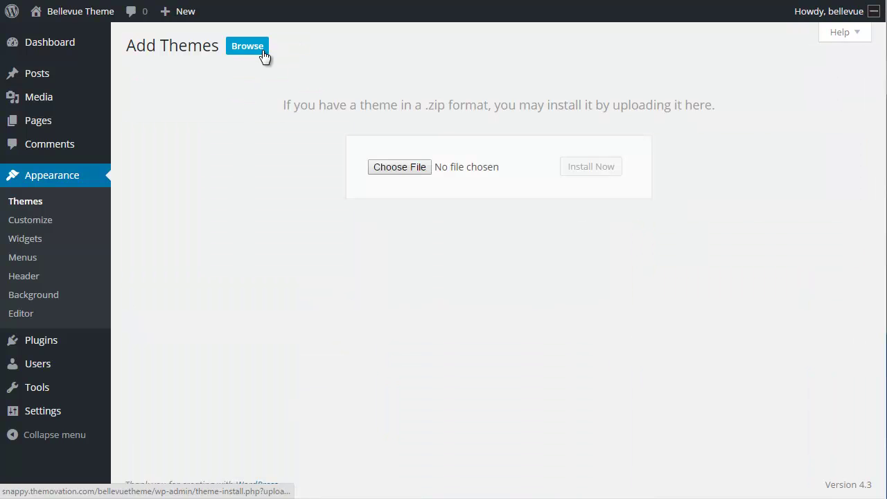
pyautogui.click(412, 168)
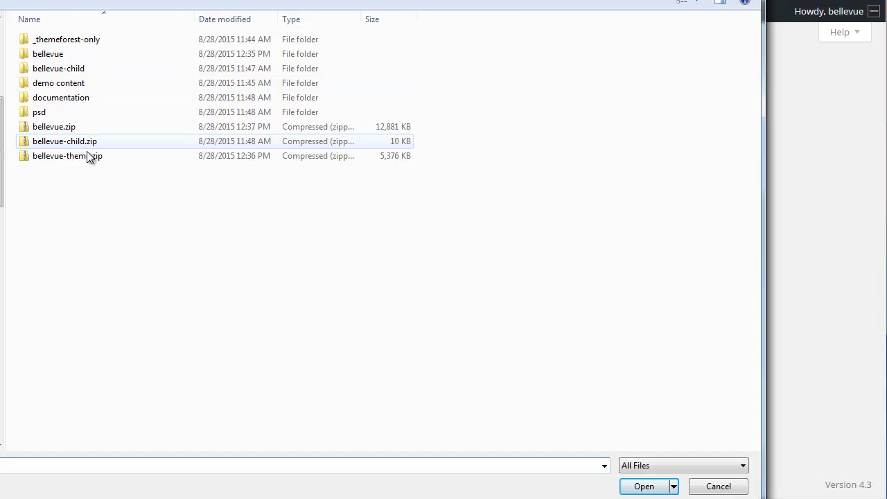
pyautogui.click(51, 159)
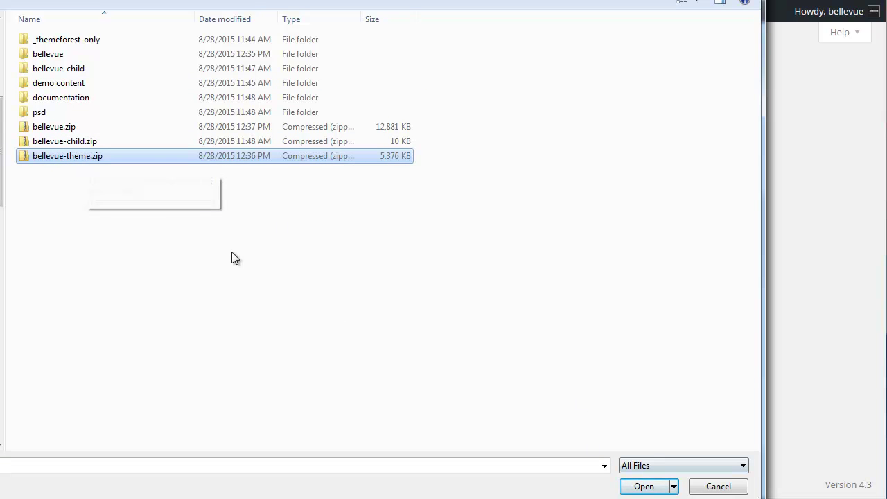
pyautogui.click(651, 486)
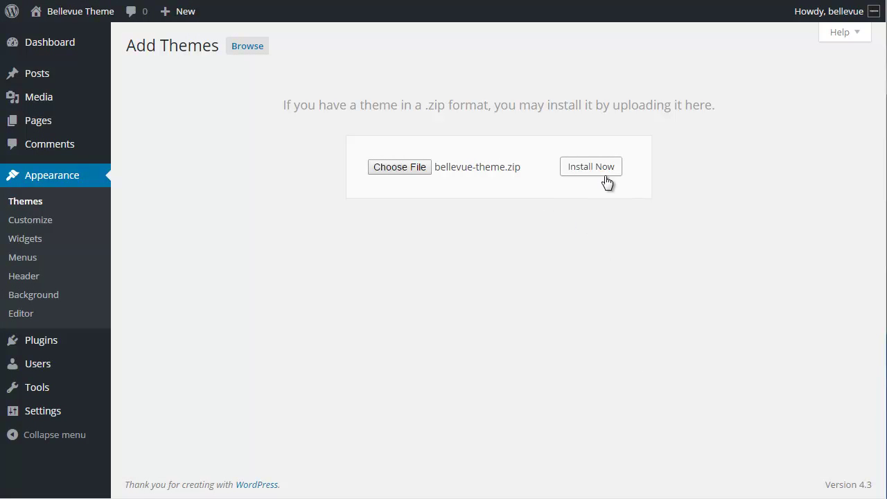
pyautogui.click(595, 168)
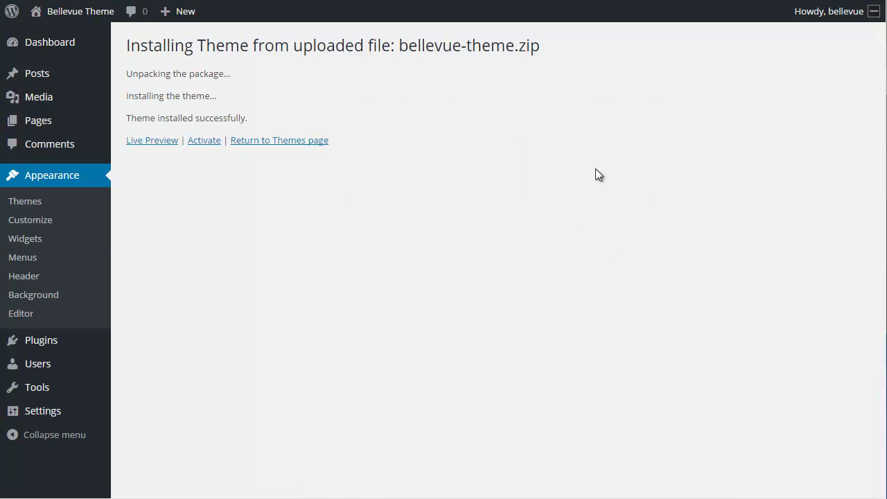
pyautogui.click(204, 142)
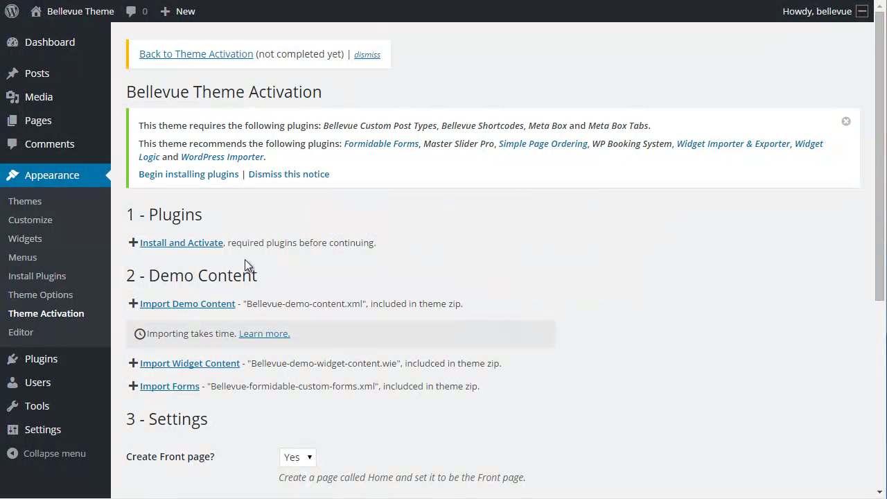
# Step: Bulk install all the required and recommended plugins listed for the Bellevue theme
pyautogui.click(200, 246)
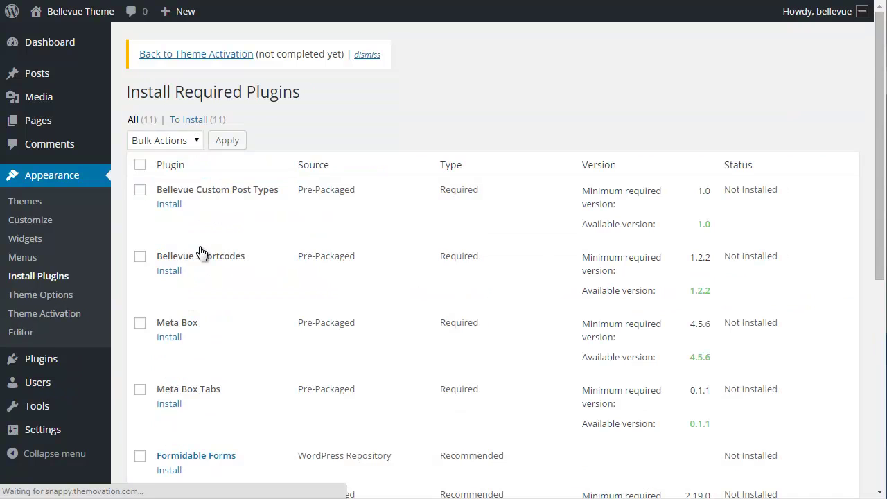
pyautogui.click(140, 166)
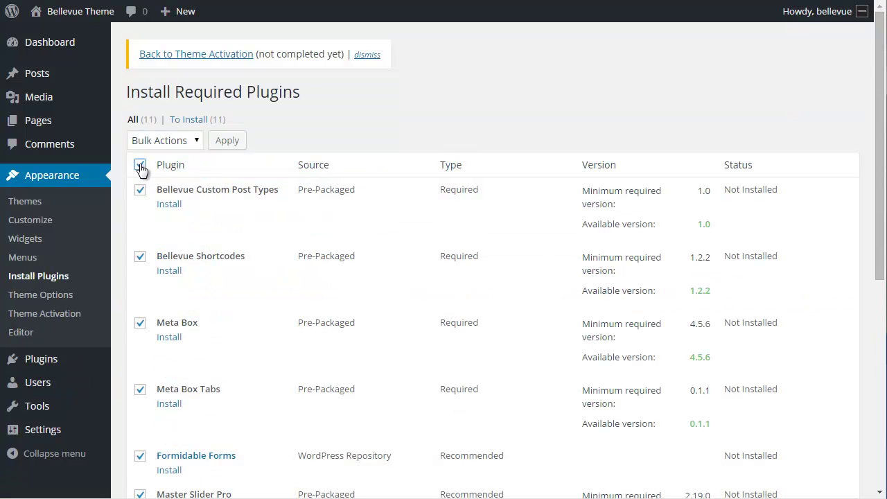
pyautogui.click(191, 142)
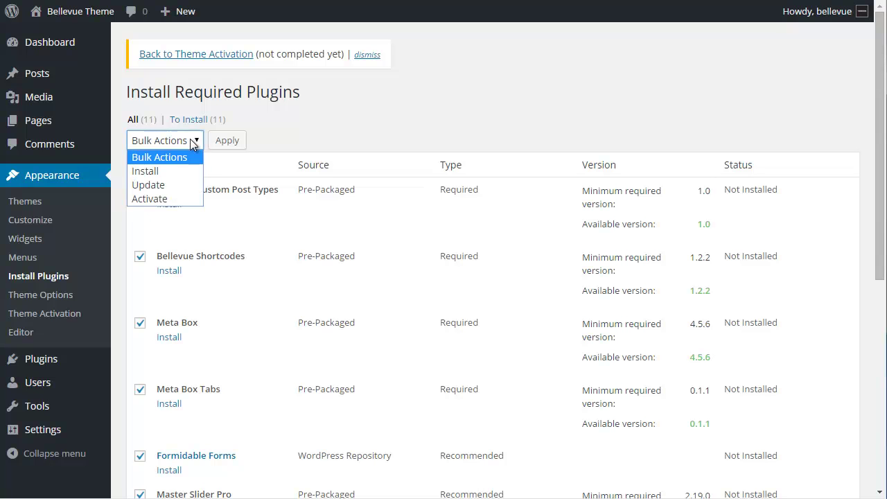
pyautogui.click(174, 172)
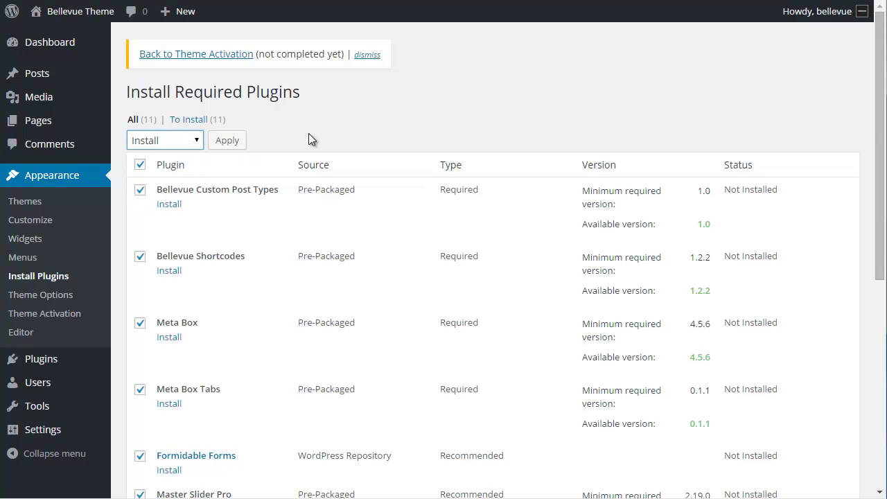
pyautogui.click(227, 140)
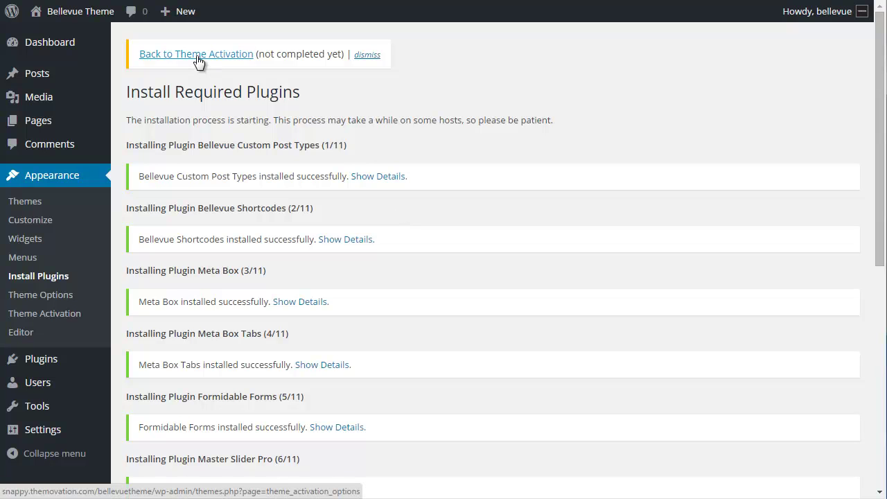
# Step: Return to the theme activation page's plugin step and bulk activate all the installed plugins
pyautogui.click(198, 55)
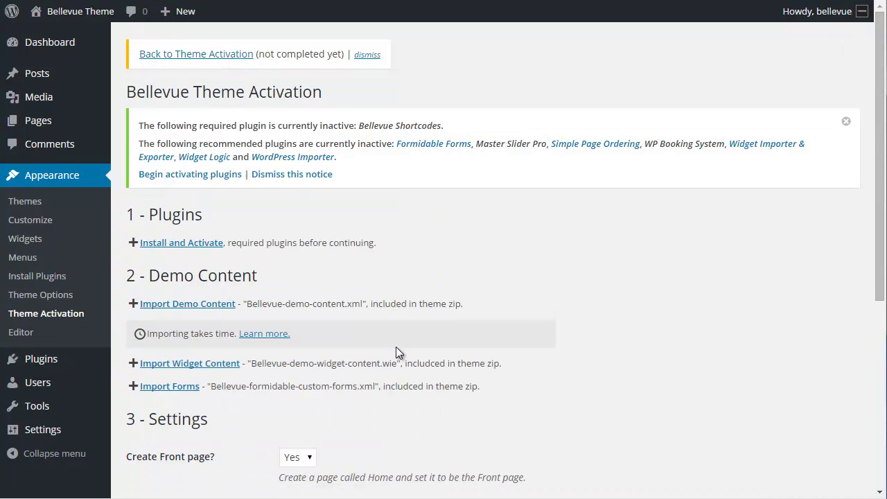
pyautogui.click(195, 244)
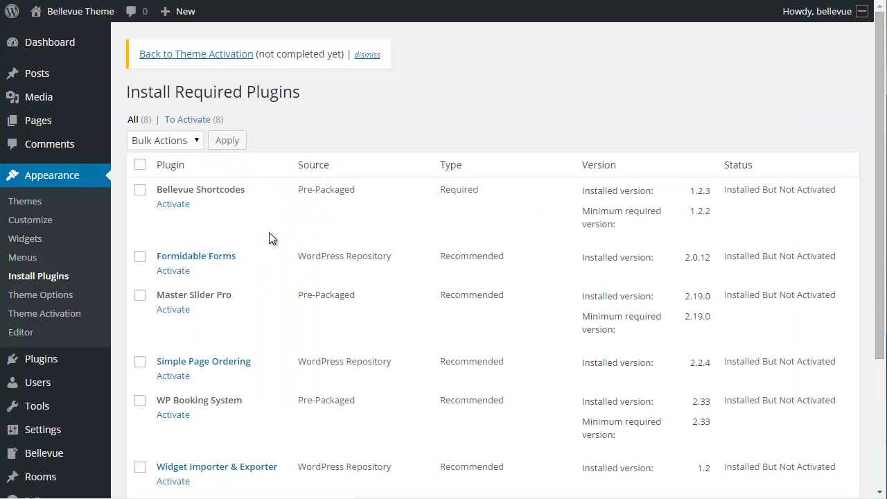
pyautogui.click(139, 166)
pyautogui.click(184, 144)
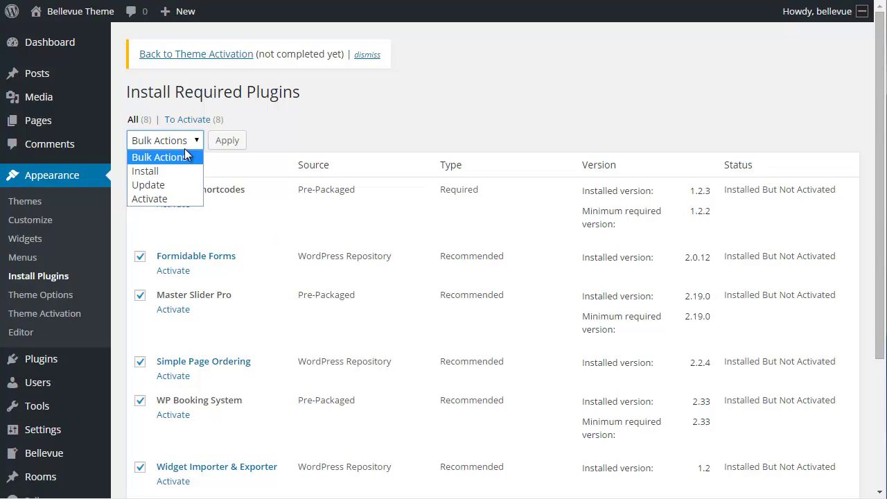
pyautogui.click(188, 201)
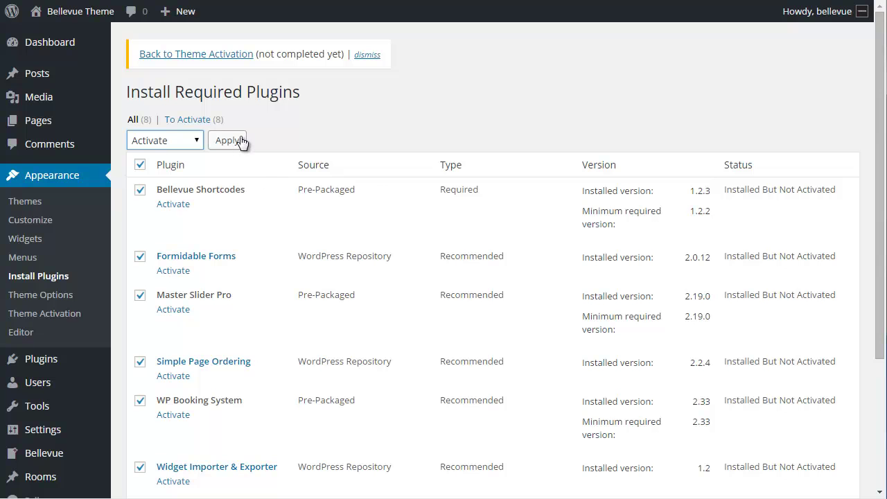
pyautogui.click(236, 144)
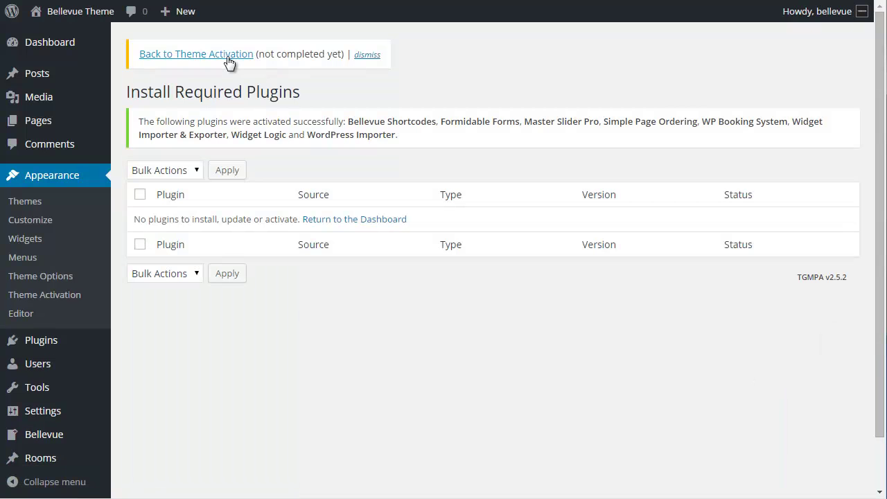
# Step: Upload Bellevue-demo-content.xml from the demo content folder through the theme activation page's demo content import
pyautogui.click(220, 55)
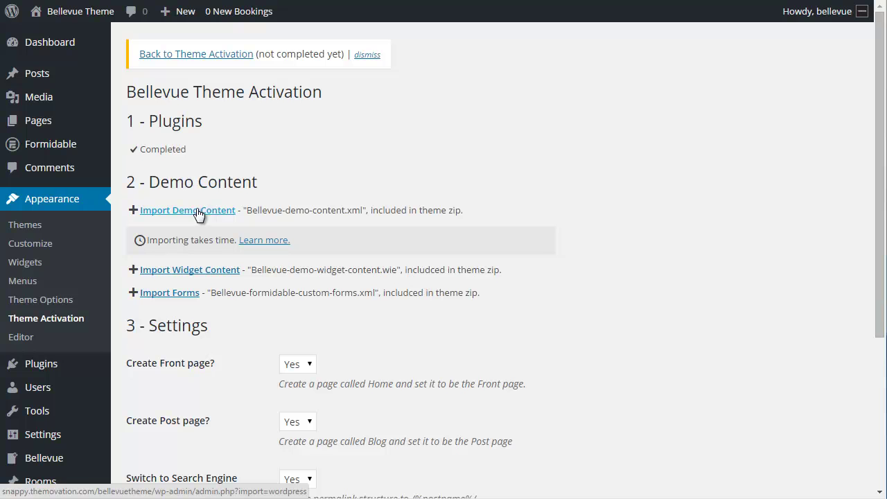
pyautogui.click(227, 215)
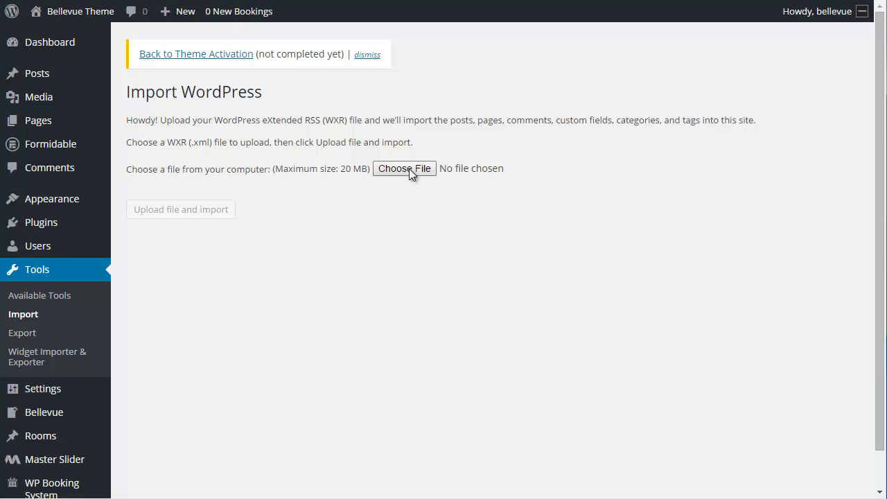
pyautogui.click(409, 170)
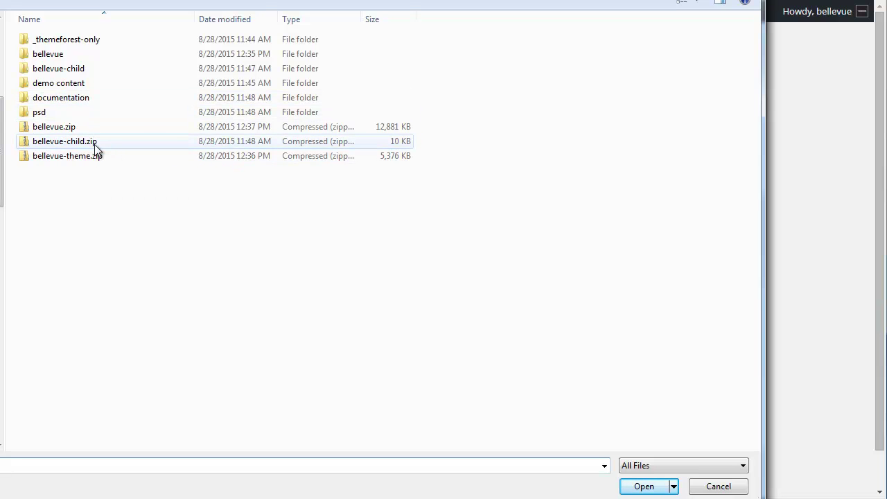
pyautogui.doubleClick(86, 82)
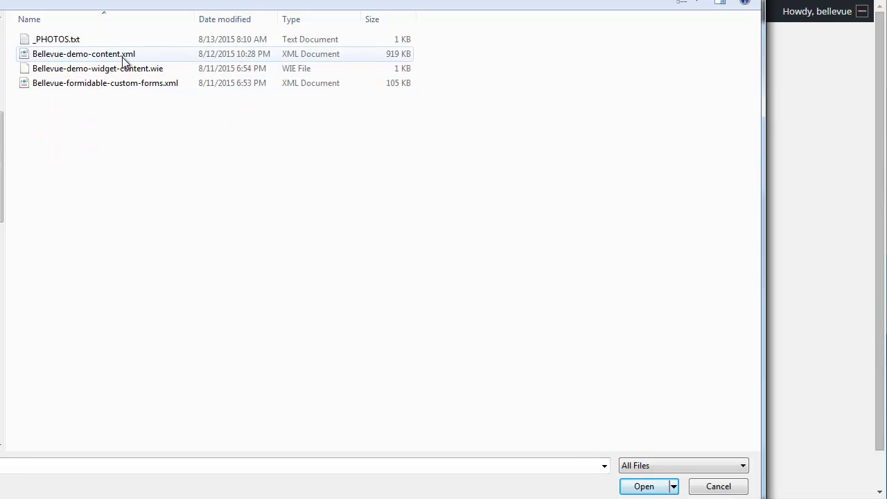
pyautogui.click(124, 54)
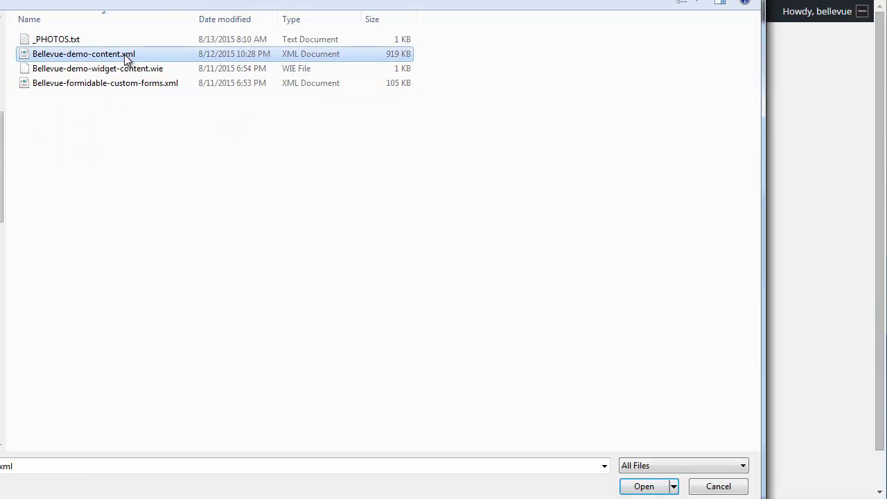
pyautogui.click(643, 487)
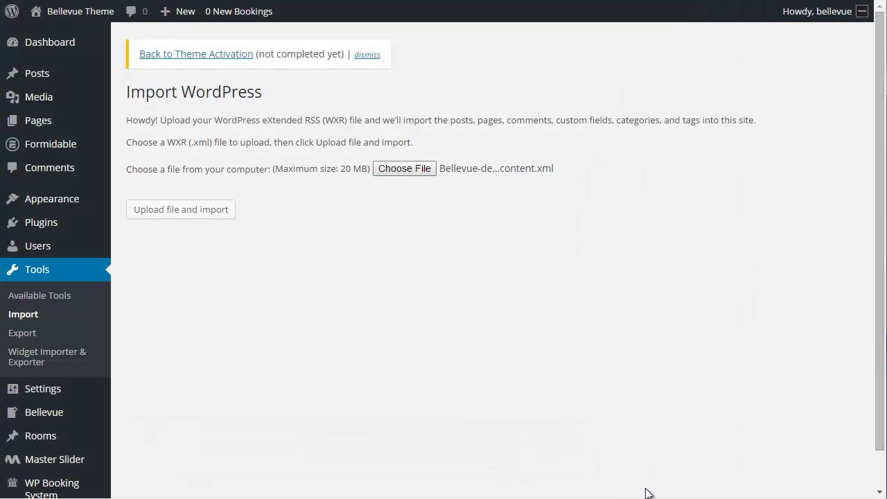
pyautogui.click(198, 212)
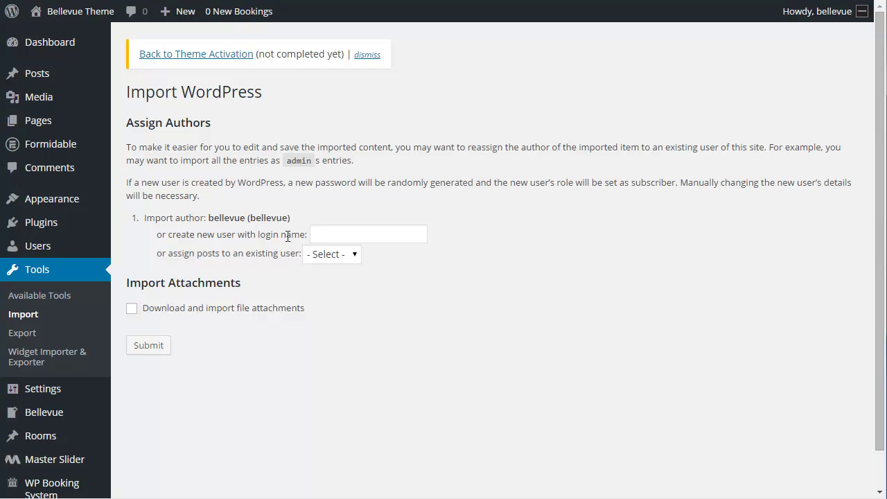
# Step: Assign the imported posts to the existing user bellevue, include downloading file attachments, and run the import
pyautogui.click(334, 256)
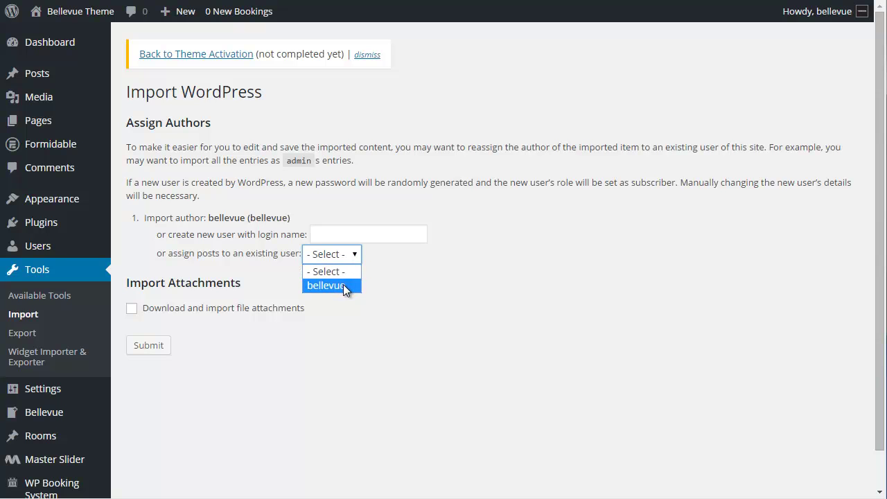
pyautogui.click(344, 286)
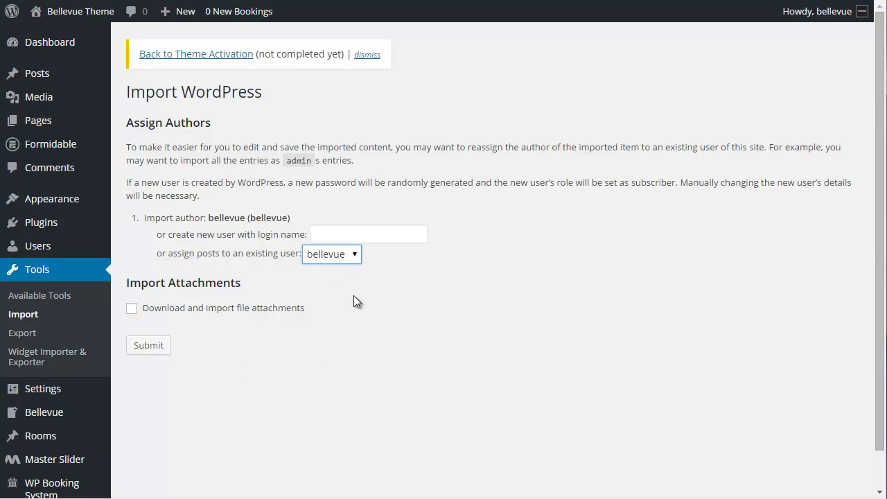
pyautogui.click(132, 308)
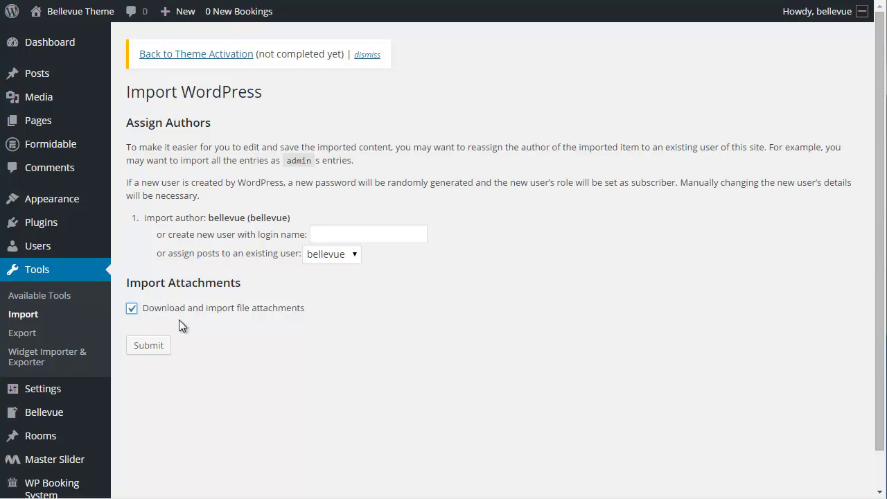
pyautogui.click(160, 354)
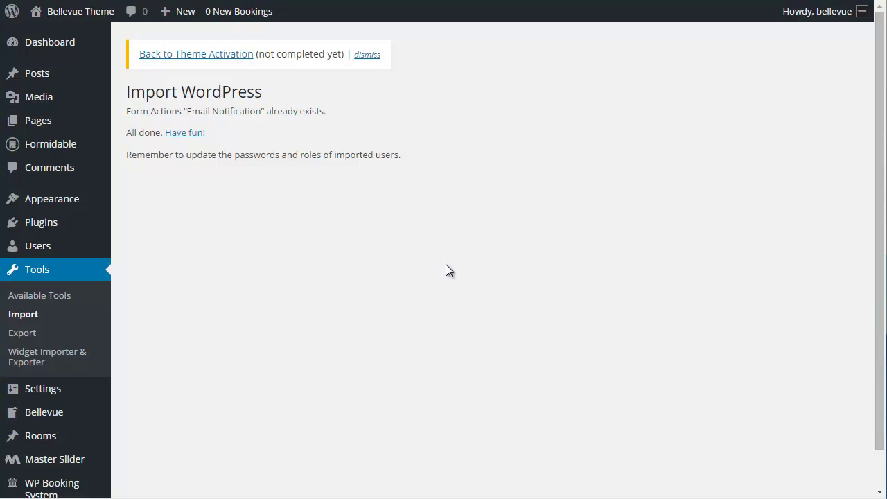
# Step: Import the demo widgets from Bellevue-demo-widget-content.wie in the demo content folder through the theme activation page's widget content import
pyautogui.click(196, 54)
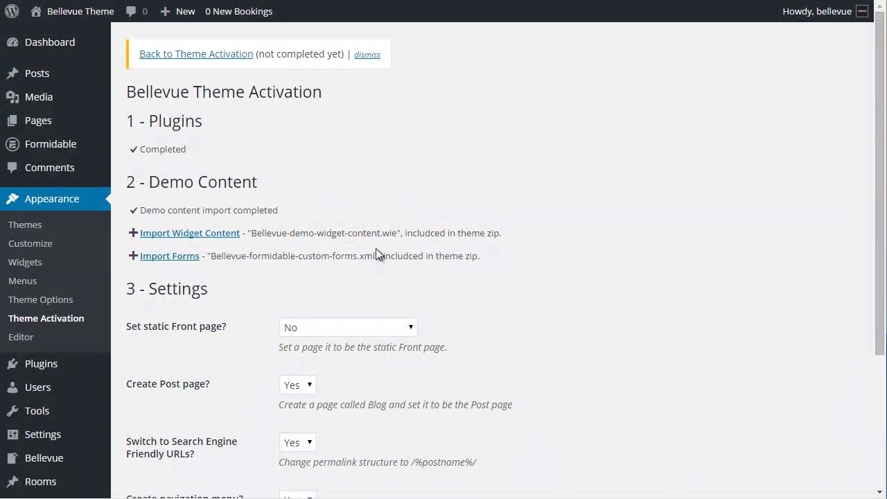
pyautogui.click(227, 234)
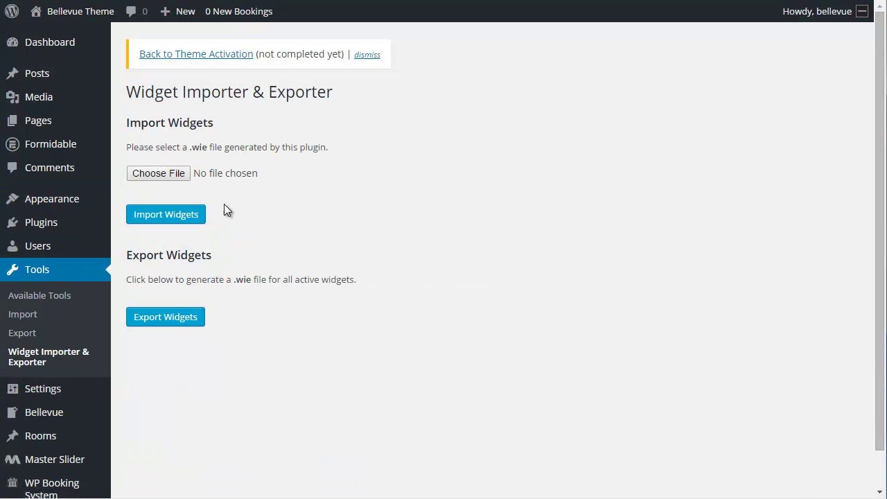
pyautogui.click(166, 173)
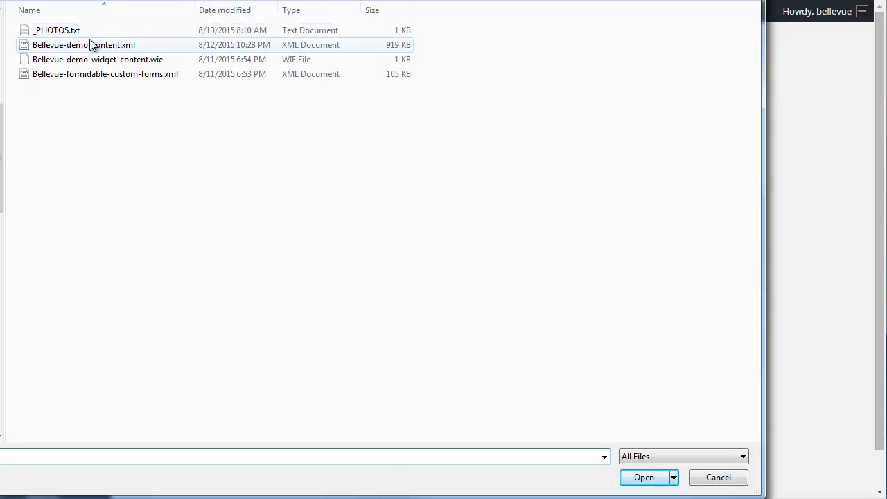
pyautogui.press('BackSpace')
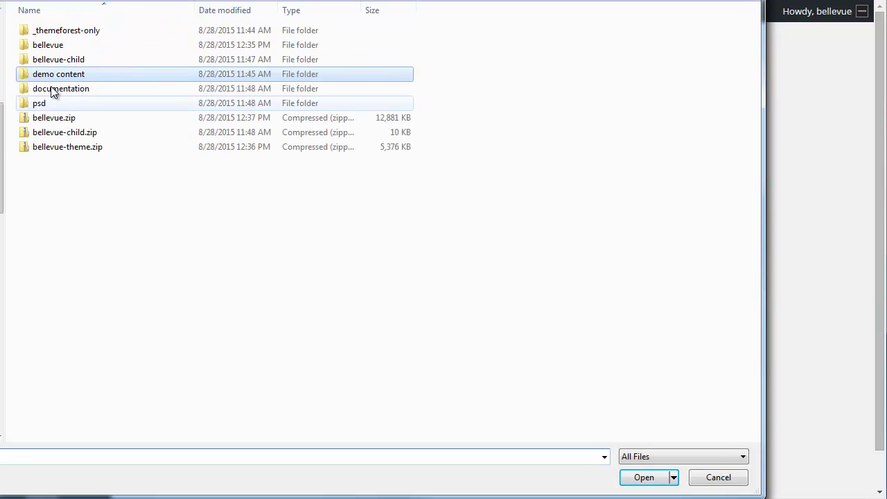
pyautogui.doubleClick(66, 75)
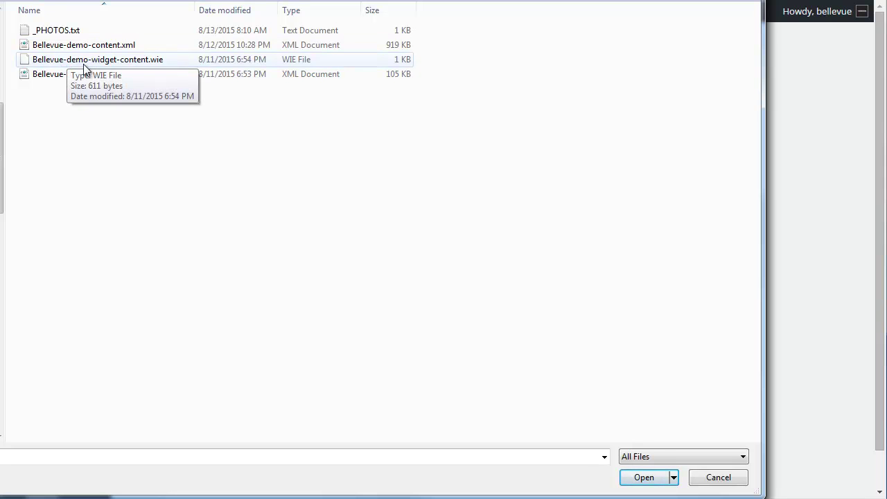
pyautogui.click(153, 66)
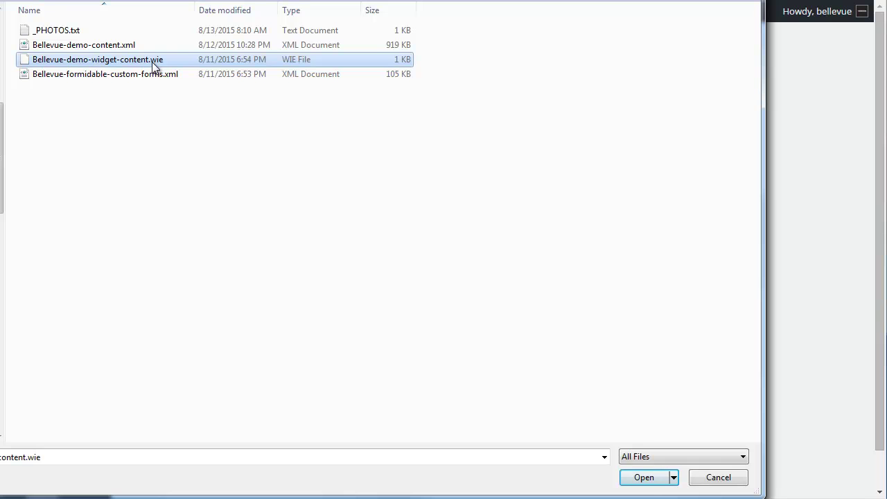
pyautogui.click(645, 478)
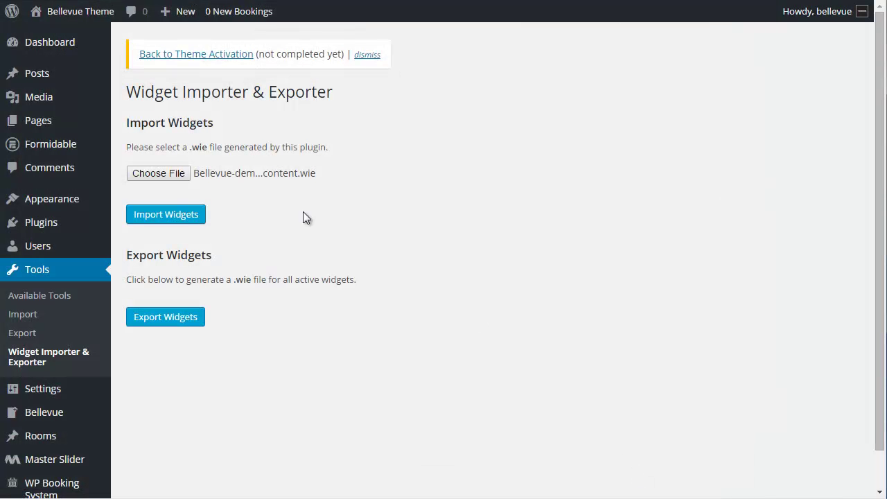
pyautogui.click(184, 218)
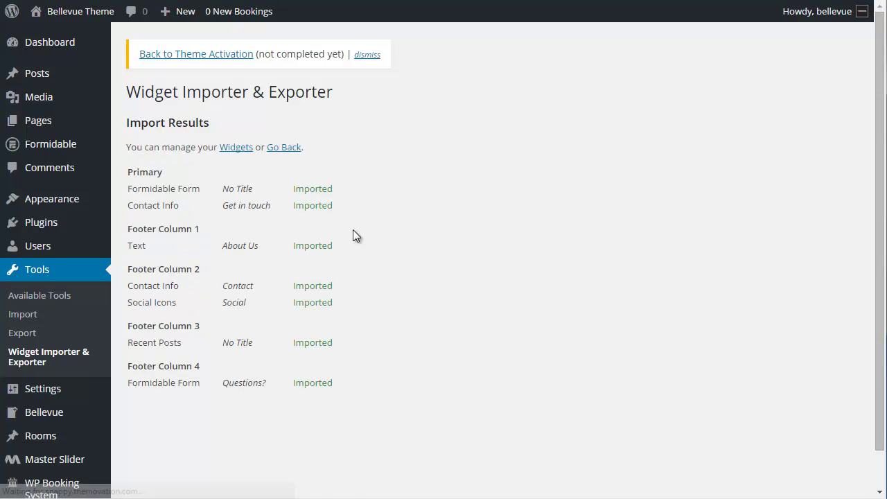
# Step: Return to the theme activation page and import the demo forms from Bellevue-formidable-custom-forms.xml
pyautogui.click(219, 61)
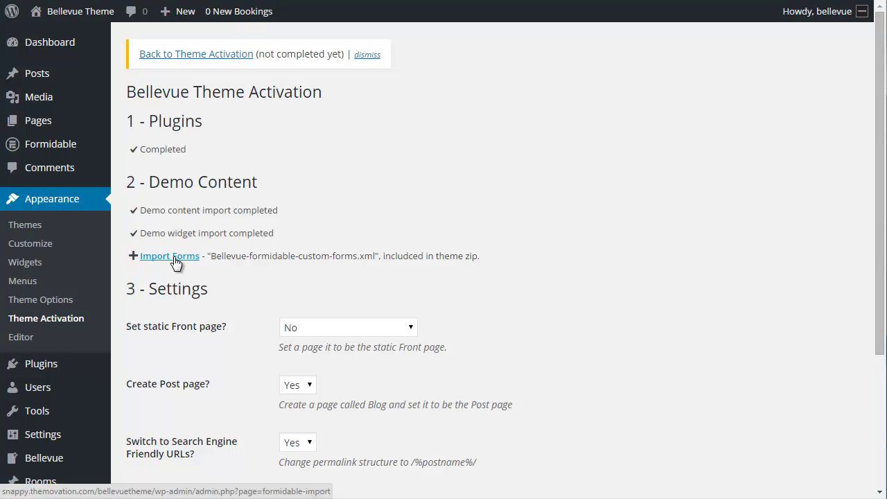
pyautogui.click(176, 262)
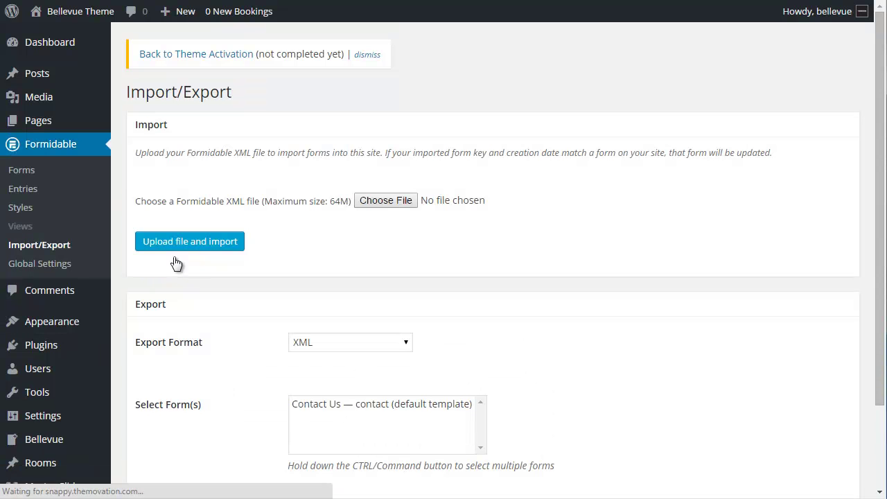
pyautogui.click(378, 202)
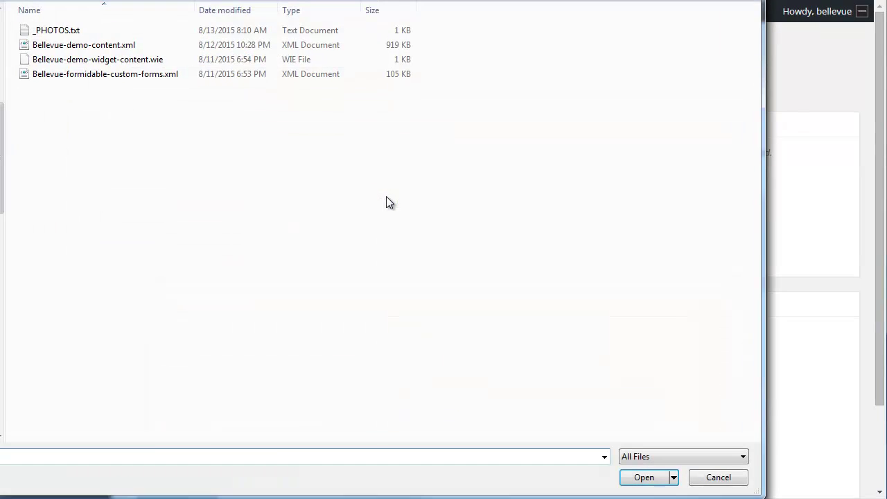
pyautogui.click(136, 76)
pyautogui.click(643, 477)
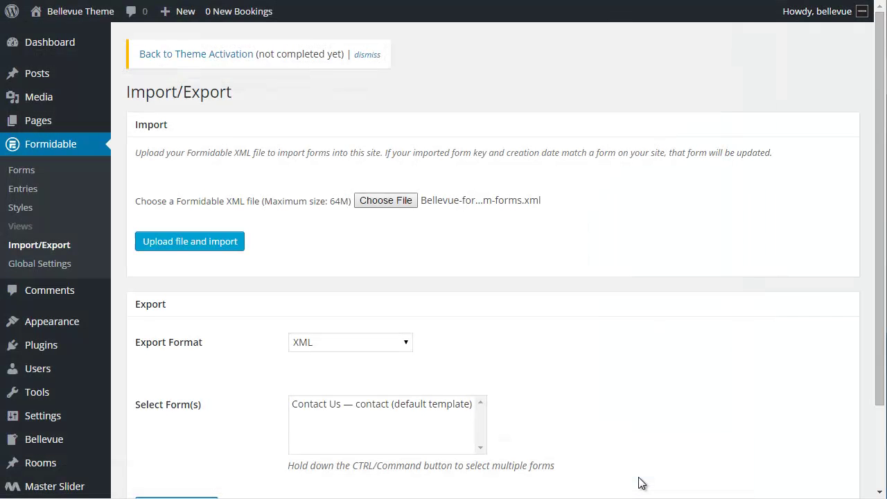
pyautogui.click(217, 248)
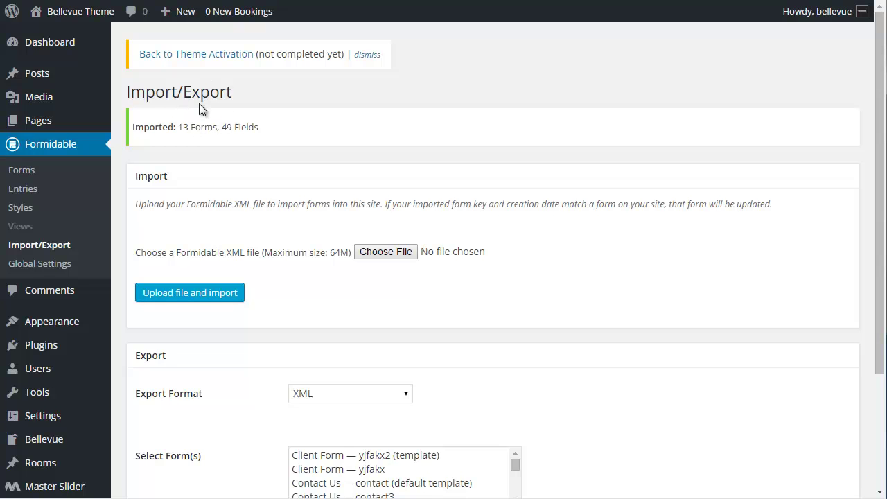
# Step: Set Home as the static front page in the theme activation settings and save the changes
pyautogui.click(187, 57)
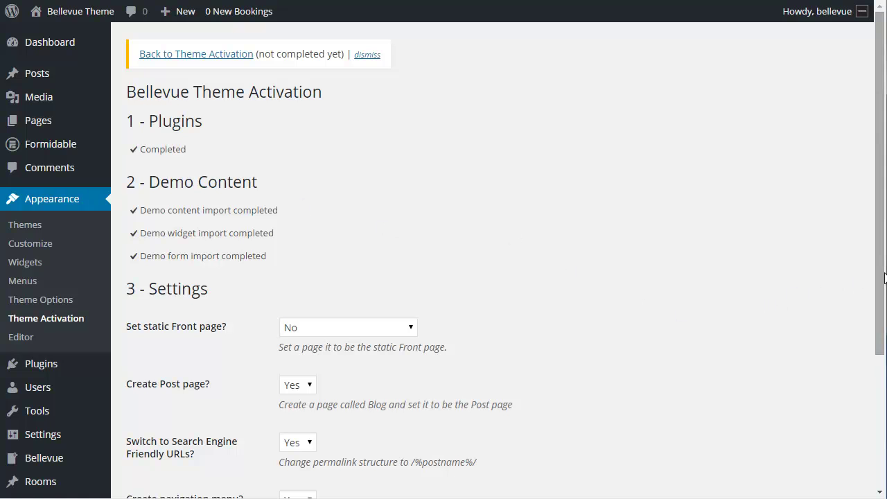
pyautogui.moveTo(881, 278); pyautogui.dragTo(882, 409)
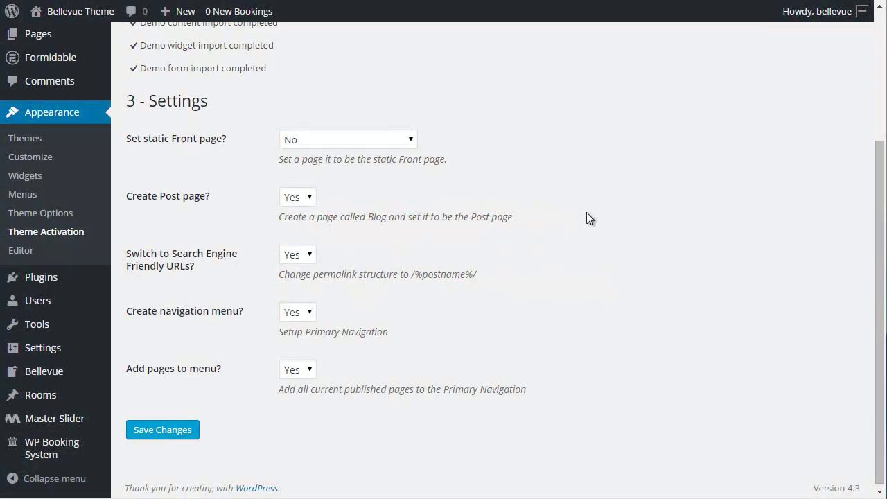
pyautogui.click(359, 144)
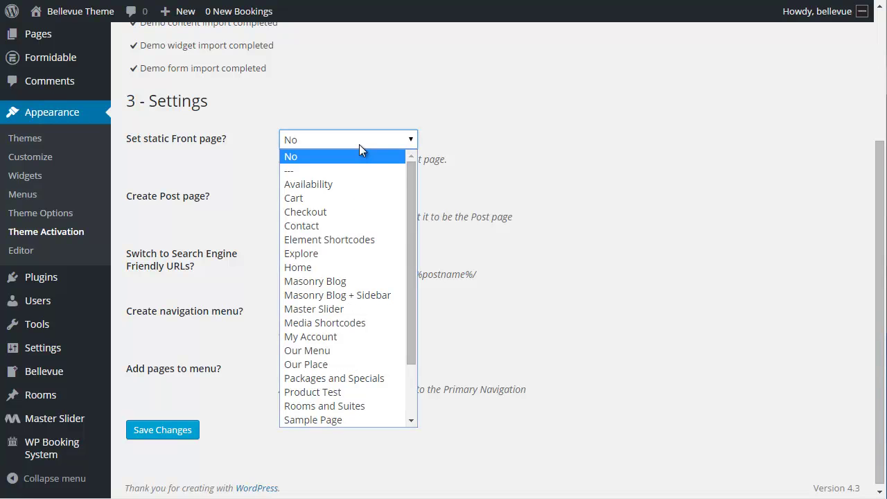
pyautogui.click(362, 269)
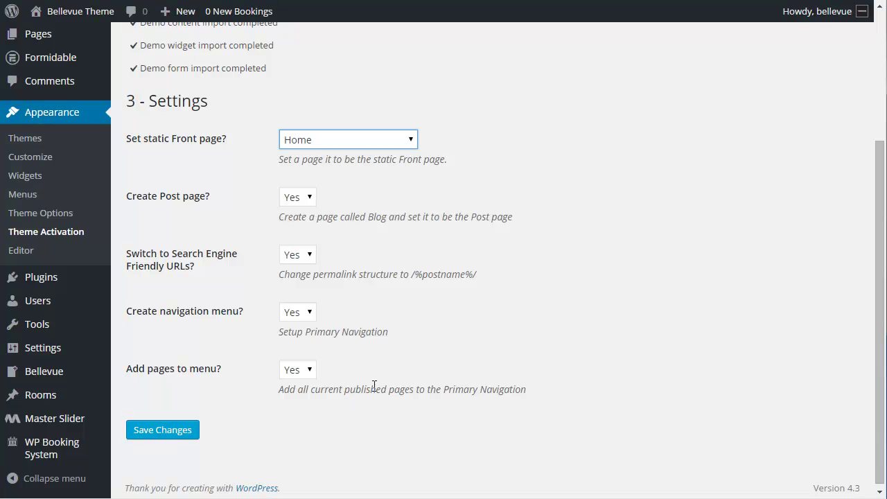
pyautogui.click(175, 432)
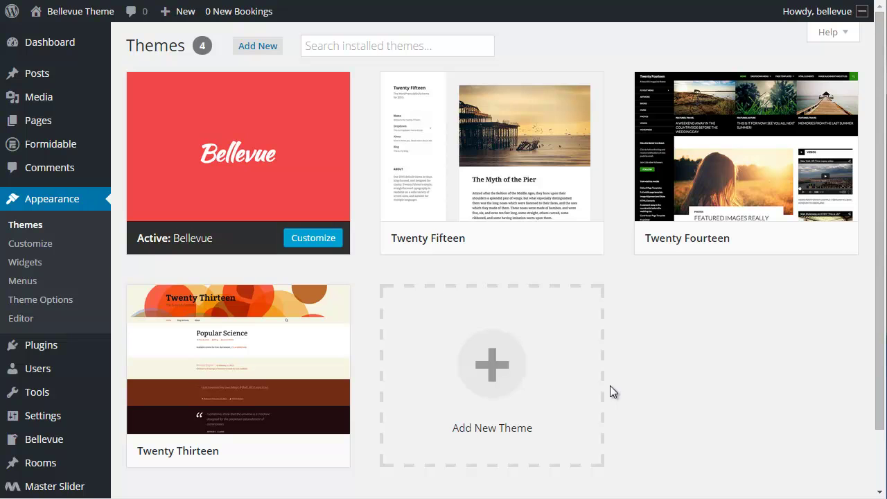
# Step: Visit the live site and examine the home page's gallery and rooms sections and the Eat, Explore and Experience page
pyautogui.moveTo(271, 164)
pyautogui.moveTo(90, 15)
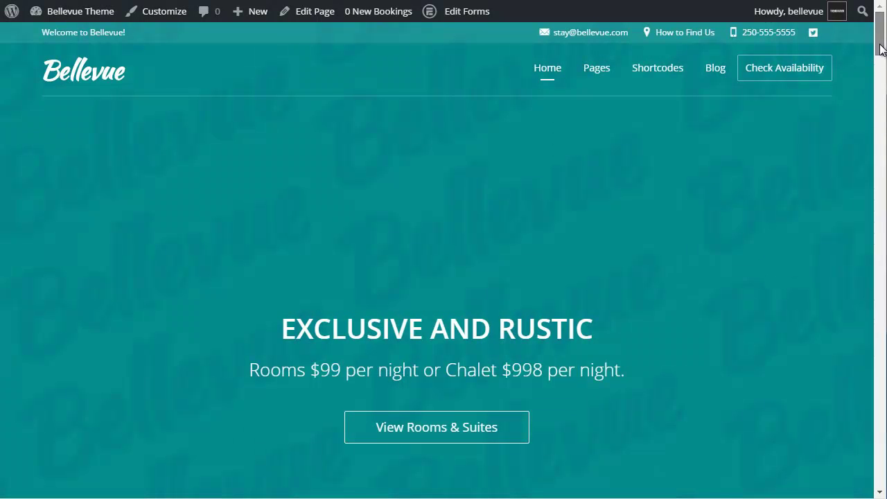
pyautogui.moveTo(880, 48); pyautogui.dragTo(844, 213)
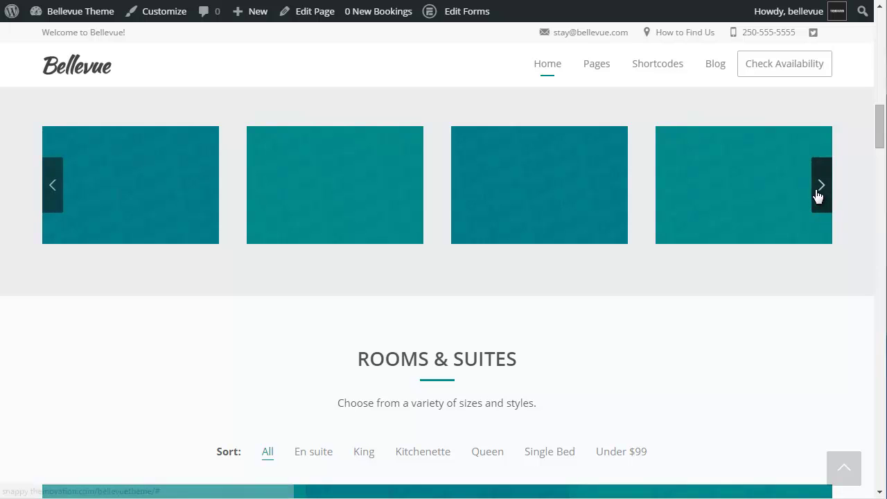
pyautogui.click(821, 186)
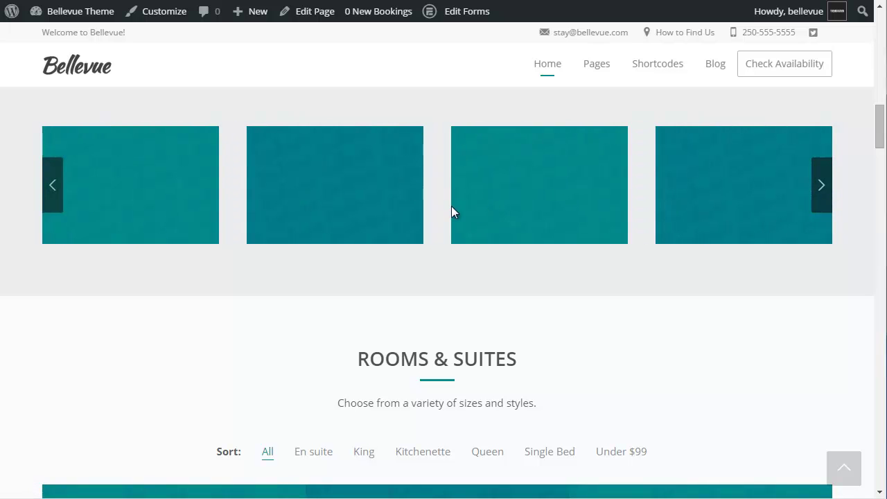
pyautogui.moveTo(882, 136); pyautogui.dragTo(880, 176)
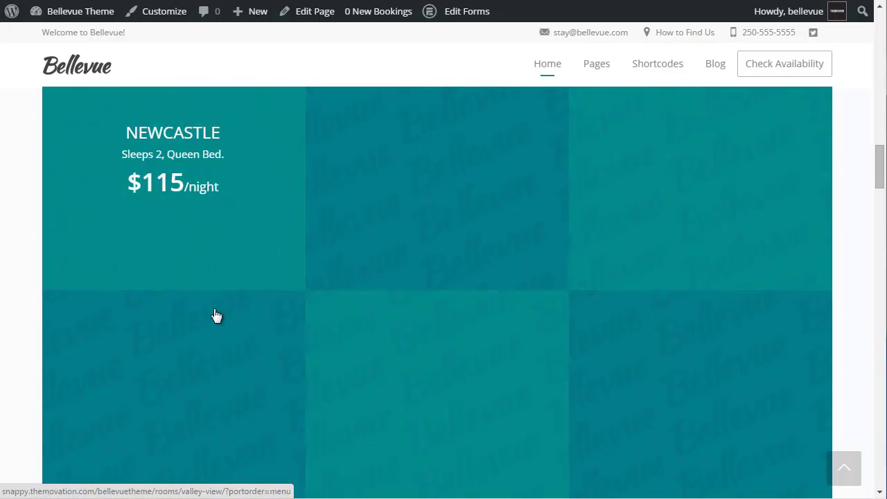
pyautogui.moveTo(883, 182); pyautogui.dragTo(880, 31)
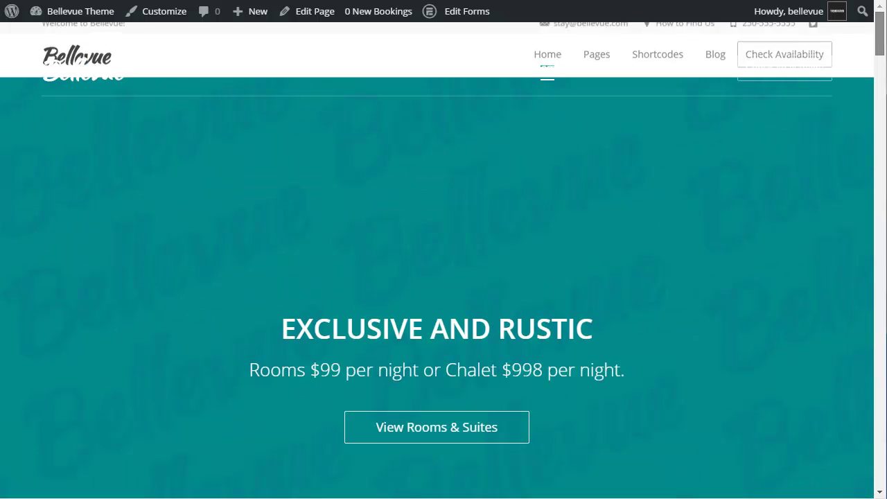
pyautogui.moveTo(607, 91)
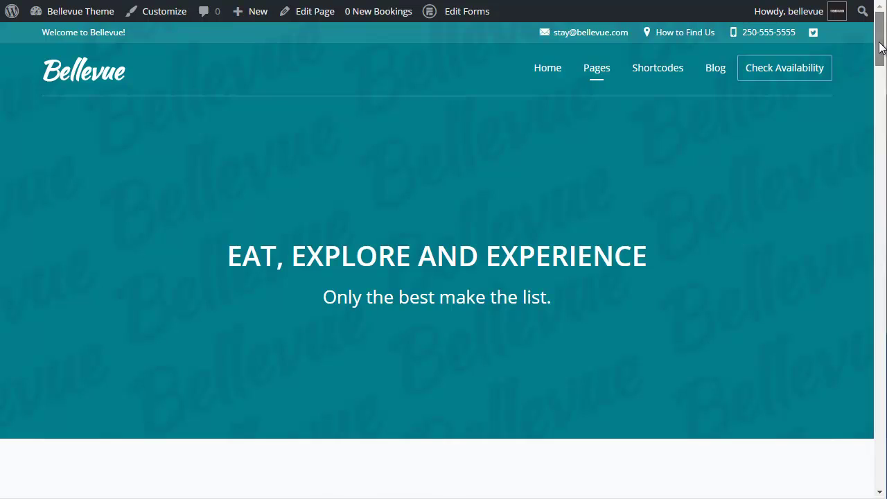
pyautogui.moveTo(880, 46); pyautogui.dragTo(882, 182)
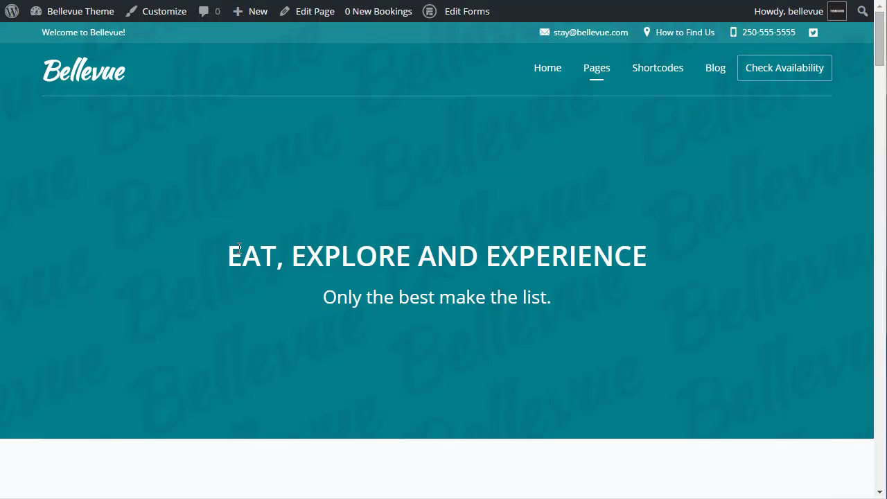